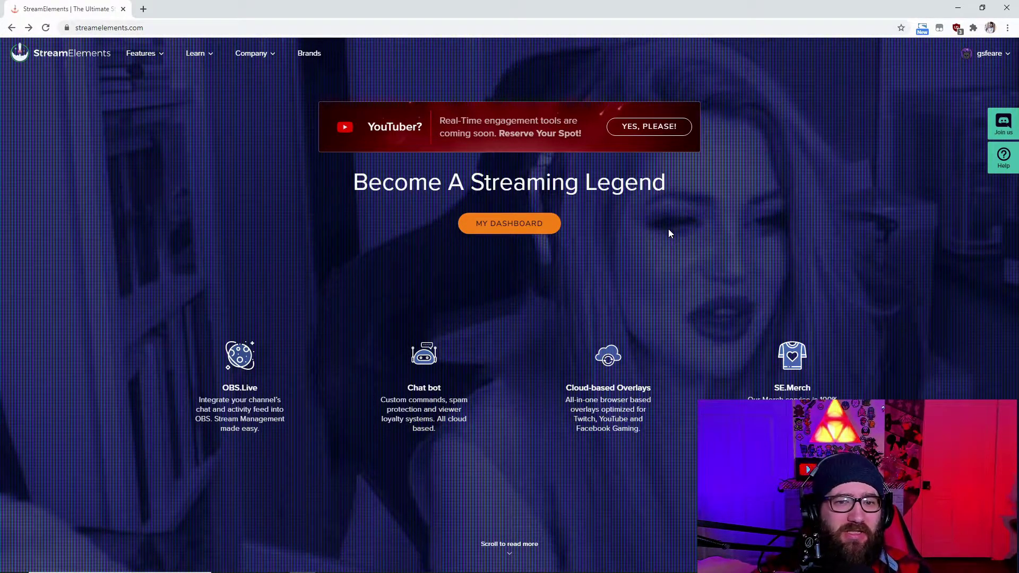
Go to the StreamElements dashboard's Themes gallery and filter it to alert packages like Knockout Animated Alerts
{"action": "left_click", "coordinate": [541, 233]}
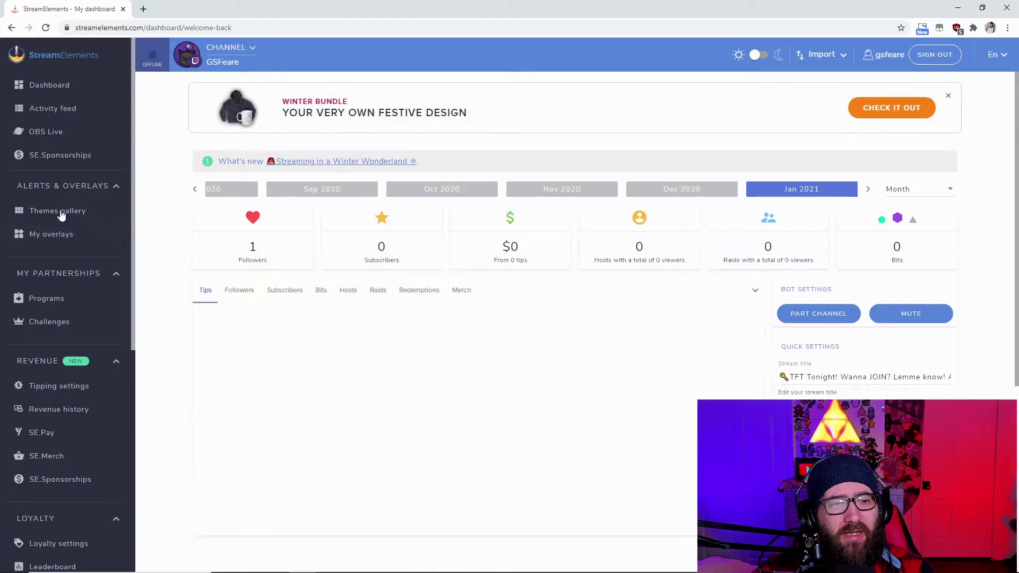
{"action": "left_click", "coordinate": [61, 214]}
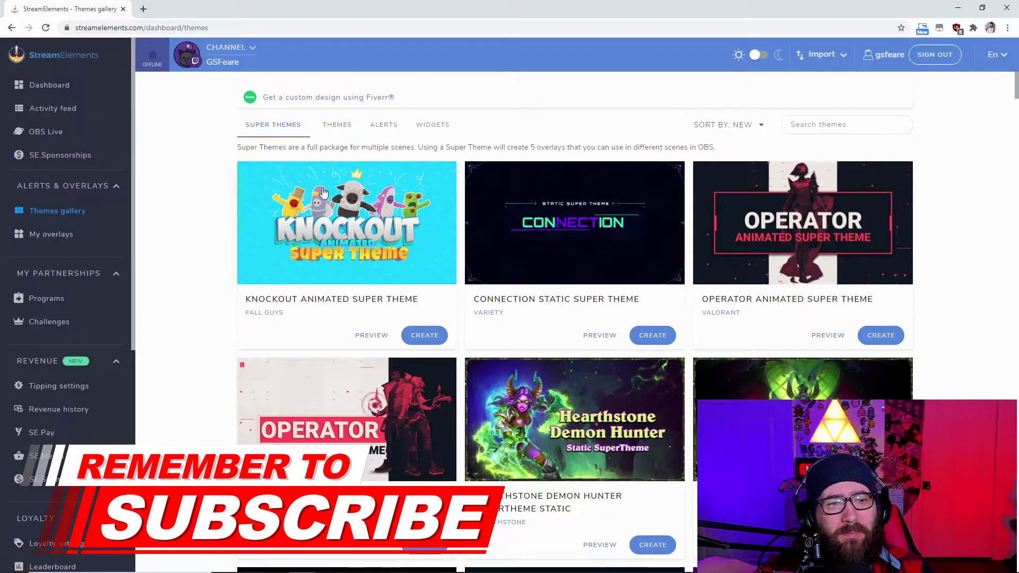
{"action": "left_click", "coordinate": [385, 126]}
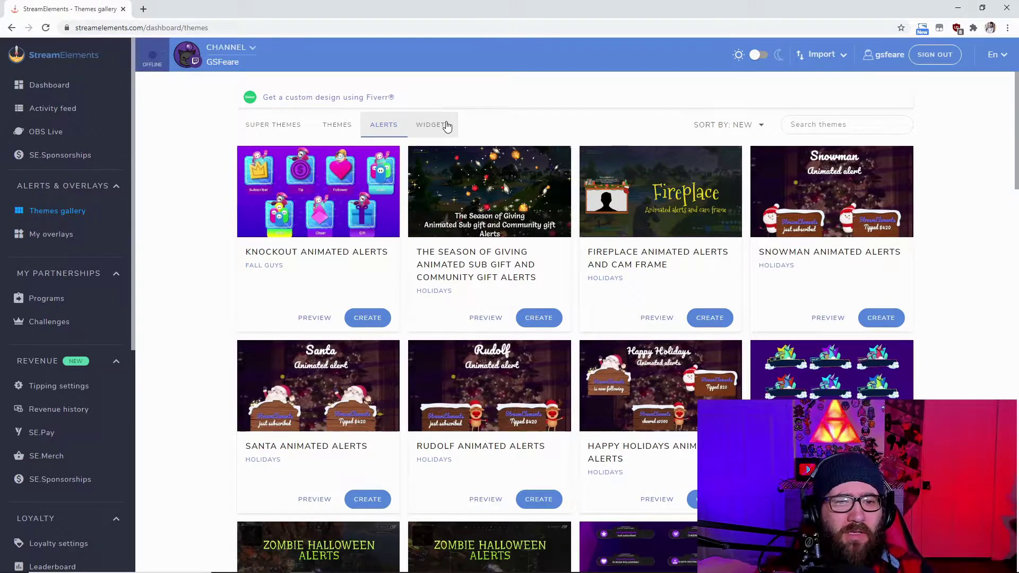
Create an overlay from Knockout Animated Alerts, then open the Fall Guys custom alerts overlay from My overlays
{"action": "left_click", "coordinate": [363, 317]}
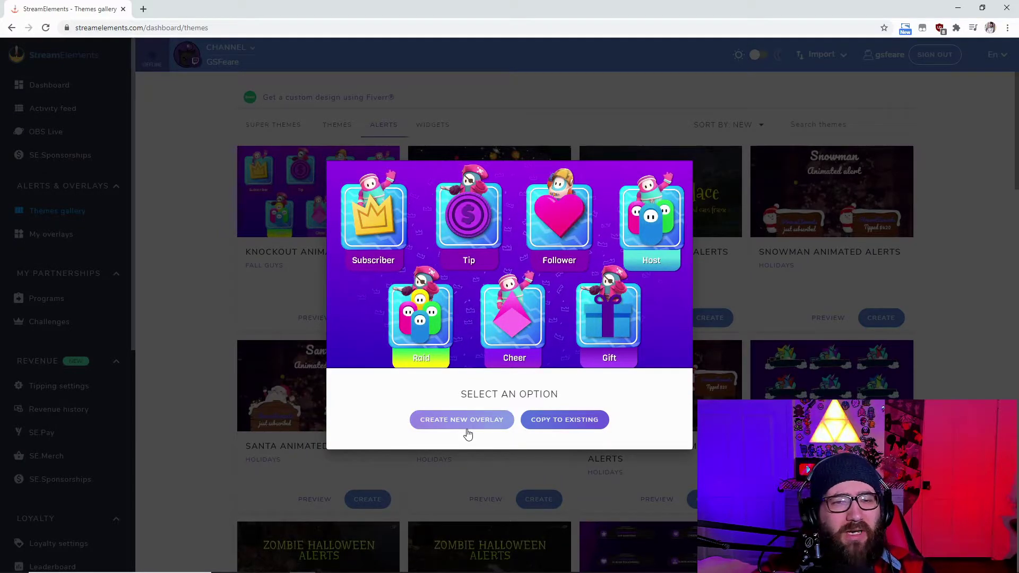
{"action": "left_click", "coordinate": [219, 357]}
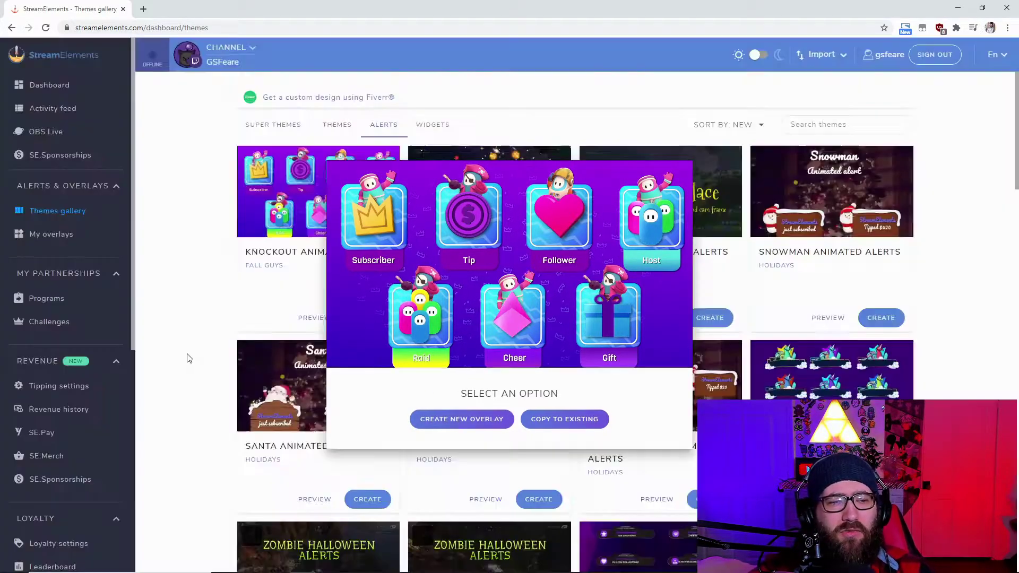
{"action": "left_click", "coordinate": [75, 238]}
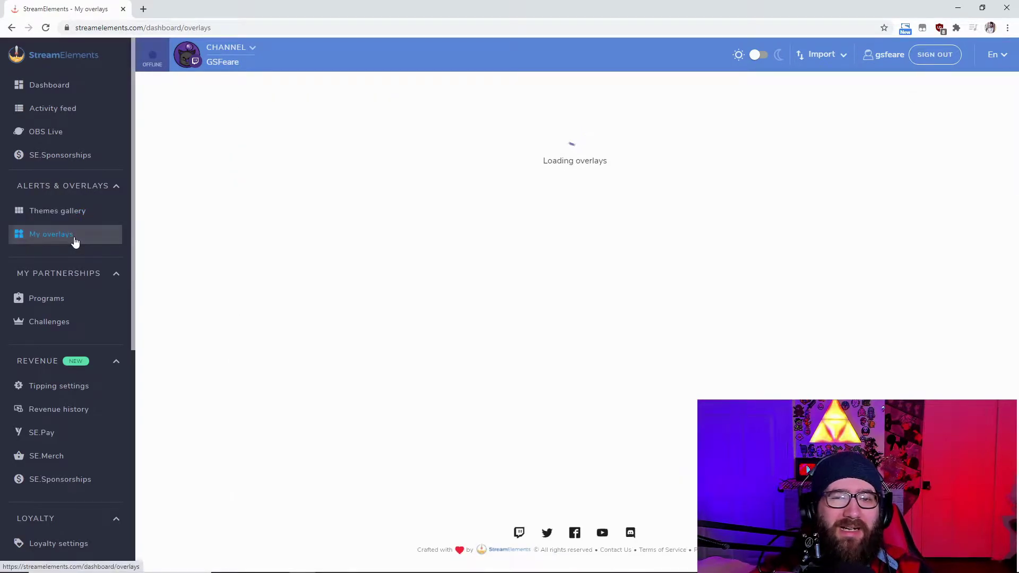
{"action": "scroll", "coordinate": [581, 393], "scroll_direction": "down", "scroll_amount": 15}
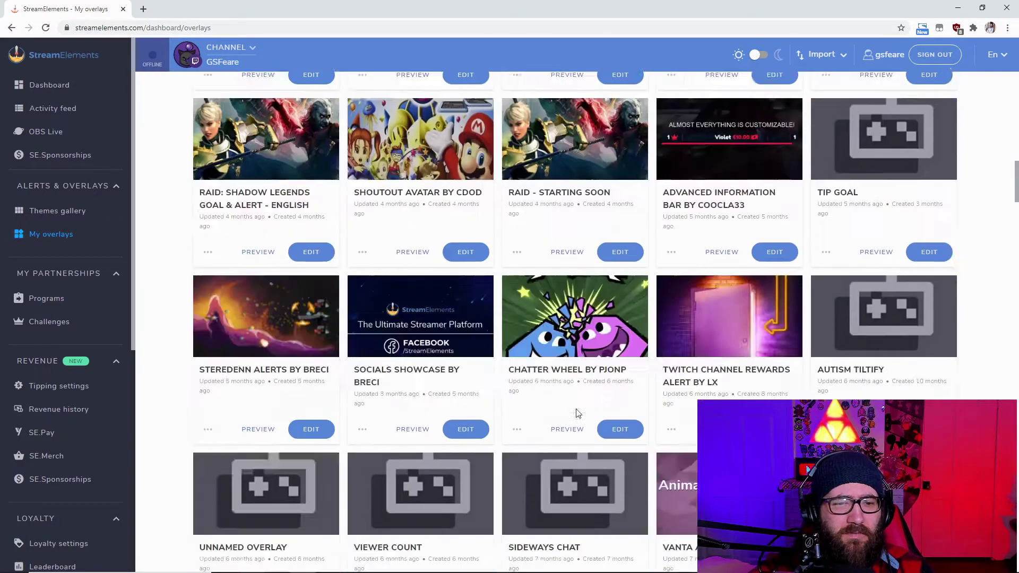
{"action": "scroll", "coordinate": [577, 414], "scroll_direction": "down", "scroll_amount": 15}
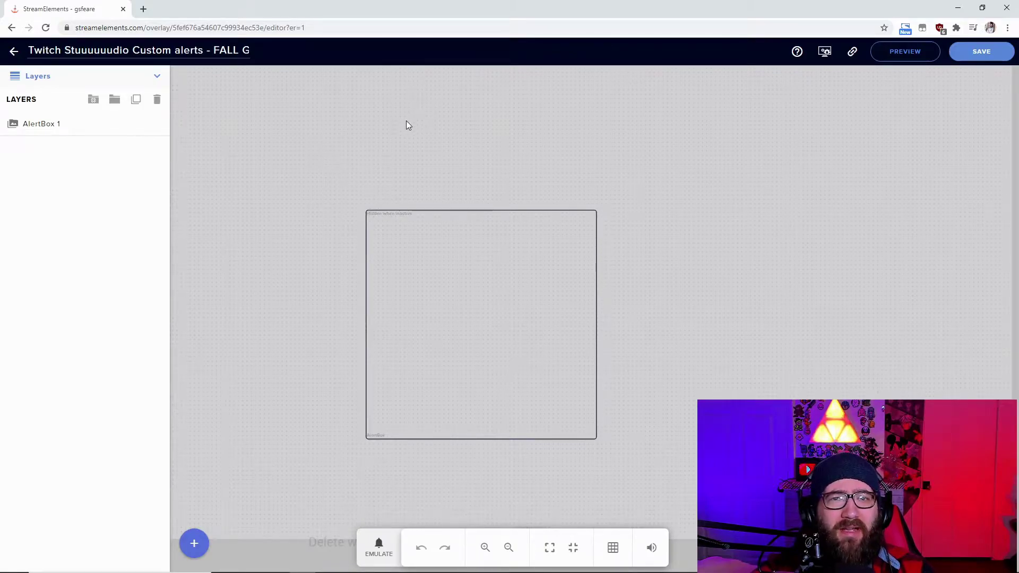
Open AlertBox 1's follower alert advanced settings and adjust its sound volume slider
{"action": "left_click", "coordinate": [44, 128]}
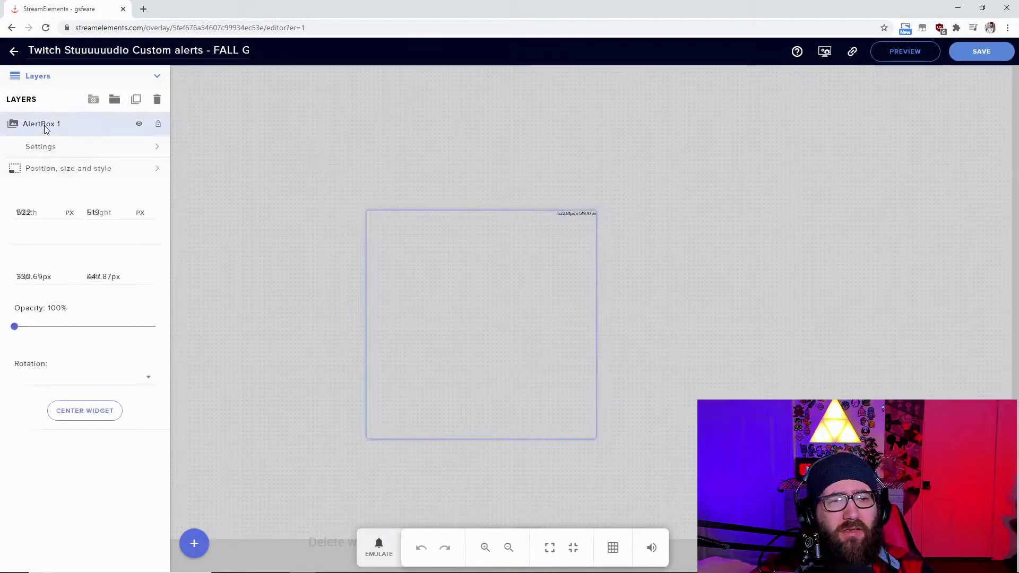
{"action": "left_click", "coordinate": [59, 148]}
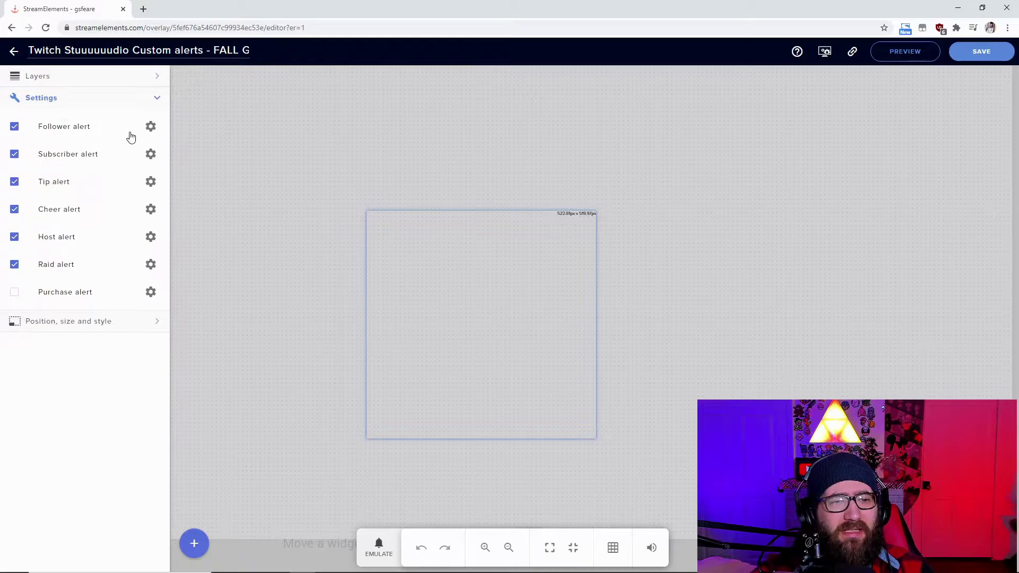
{"action": "left_click", "coordinate": [151, 128]}
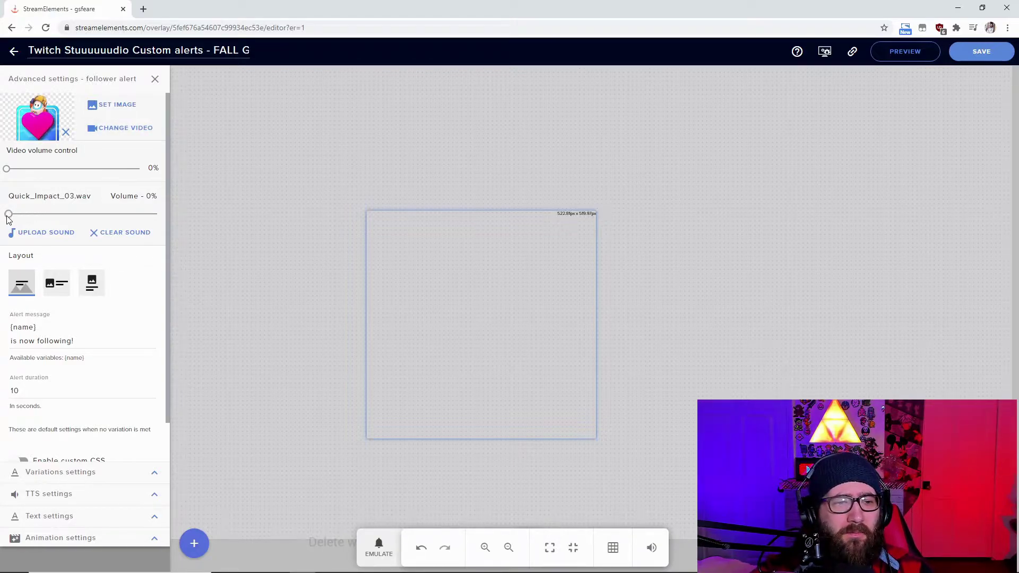
{"action": "mouse_move", "coordinate": [9, 219]}
{"action": "left_mouse_down"}
{"action": "mouse_move", "coordinate": [50, 217]}
{"action": "mouse_move", "coordinate": [1, 224]}
{"action": "left_mouse_up"}
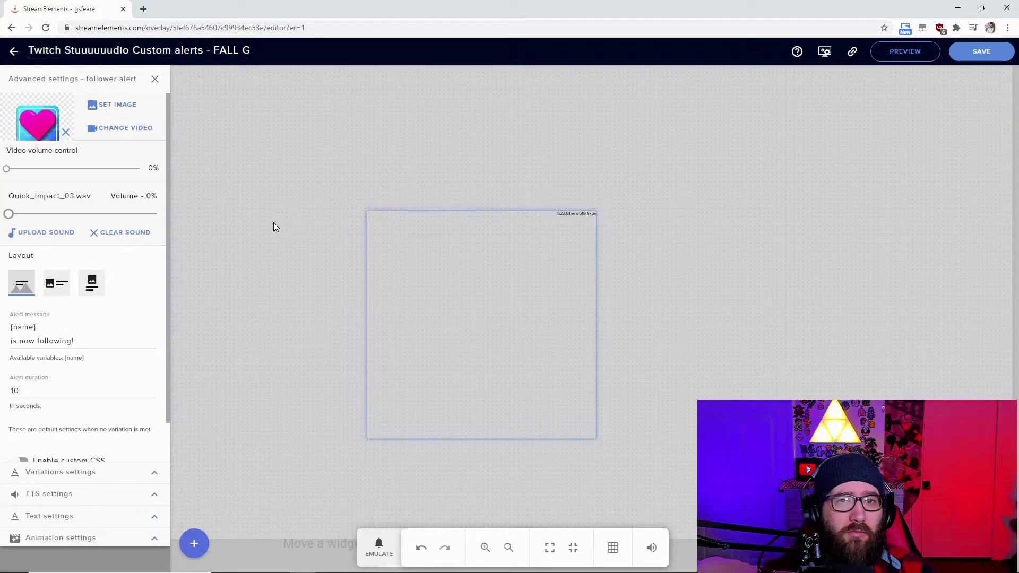
Emulate a test event on the overlay and save the overlay changes
{"action": "left_click", "coordinate": [380, 558]}
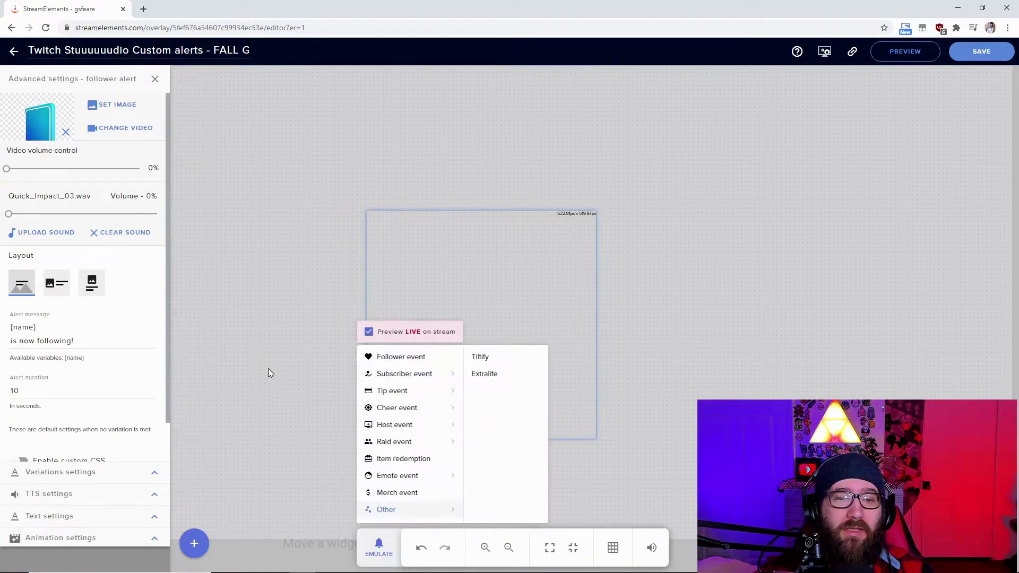
{"action": "left_click", "coordinate": [275, 352]}
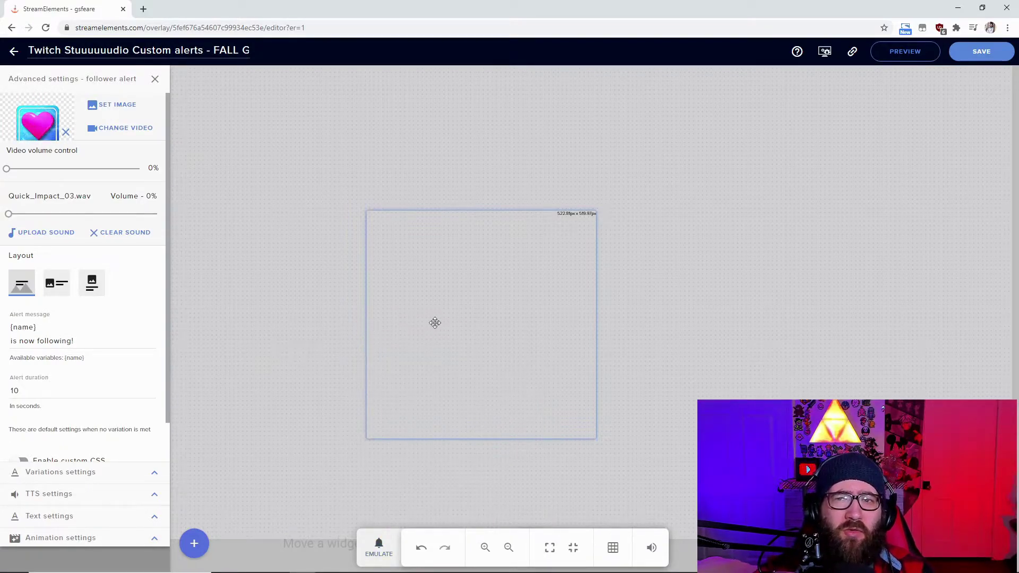
{"action": "left_click", "coordinate": [988, 57]}
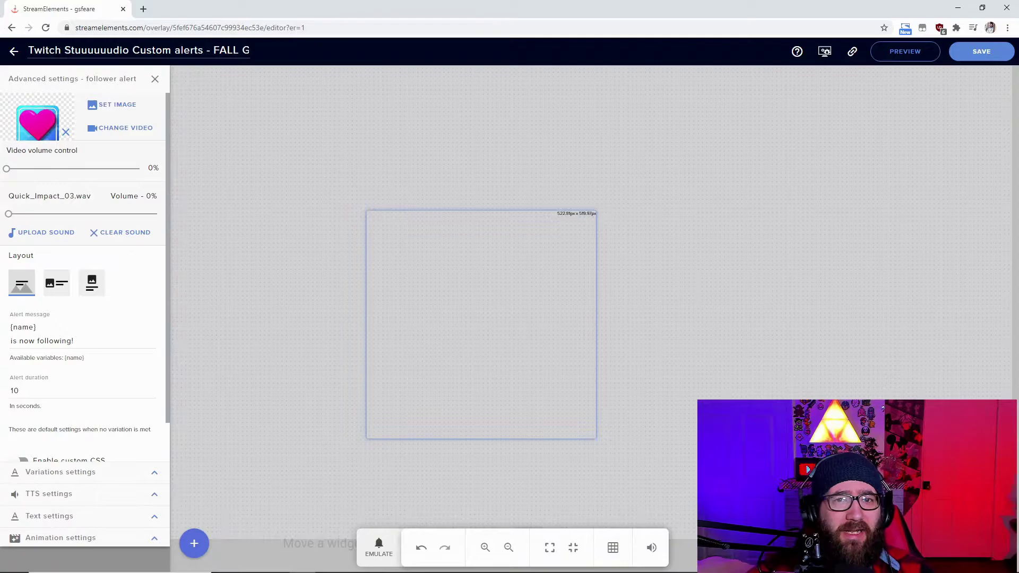
Switch to Twitch Studio's Main scene, backing out of adding a new layer
{"action": "mouse_move", "coordinate": [579, 562]}
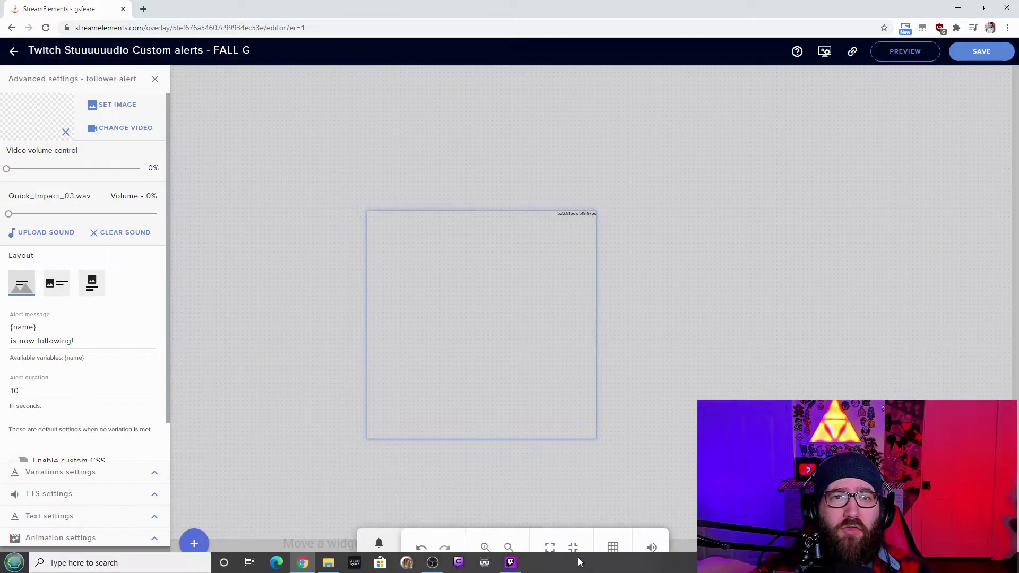
{"action": "left_click", "coordinate": [510, 562]}
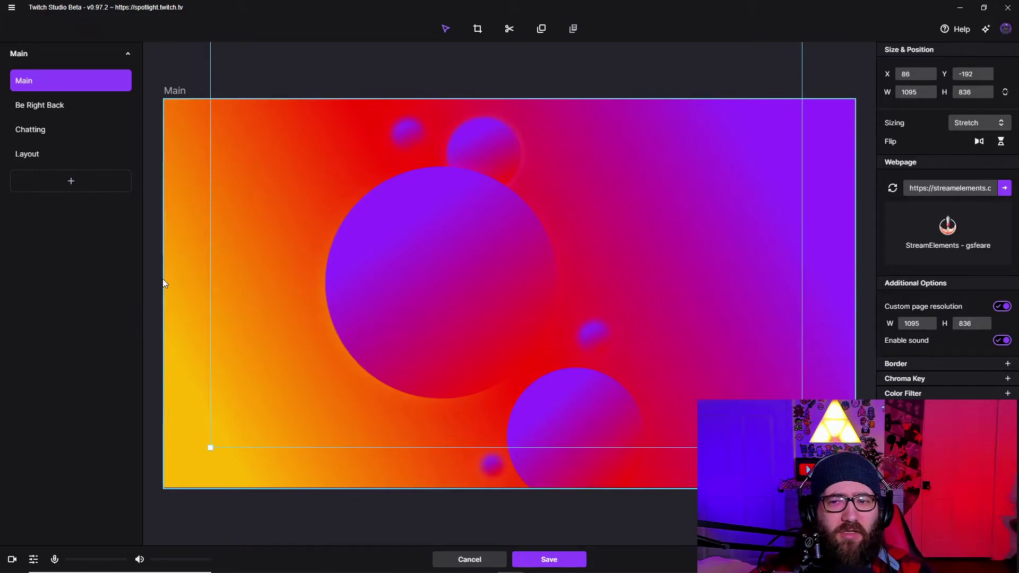
{"action": "left_click", "coordinate": [41, 81]}
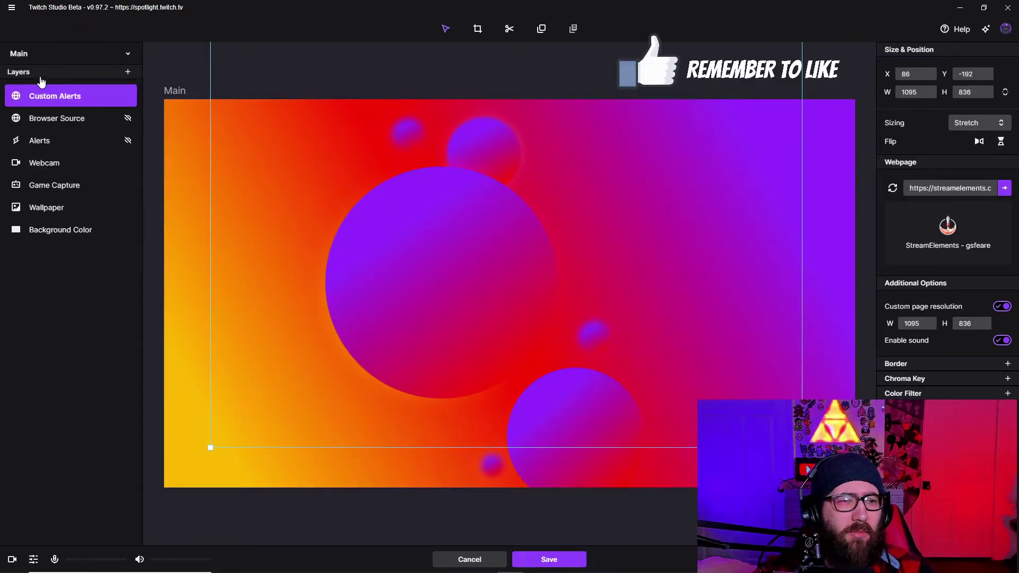
{"action": "left_click", "coordinate": [127, 73]}
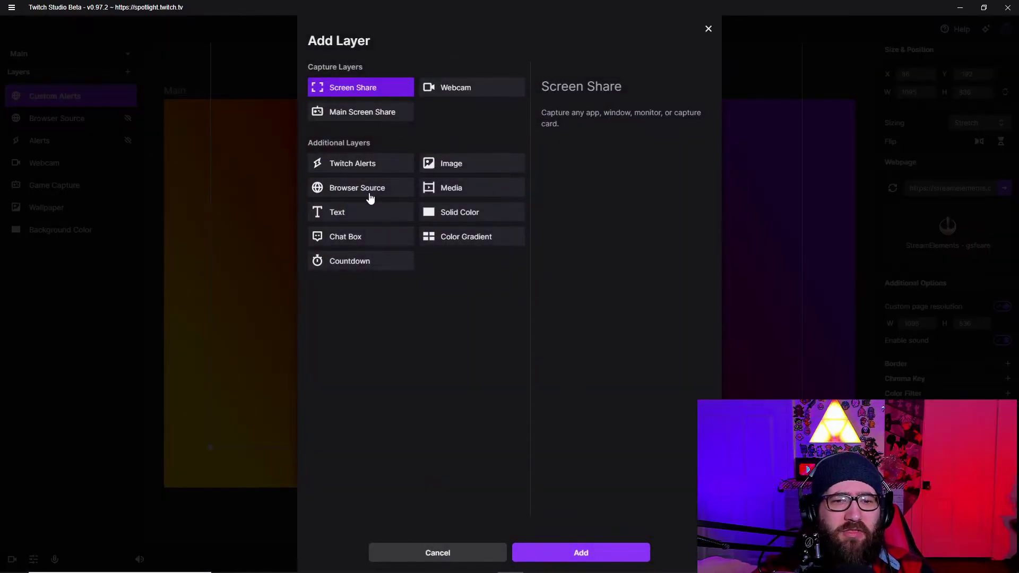
{"action": "left_click", "coordinate": [454, 555]}
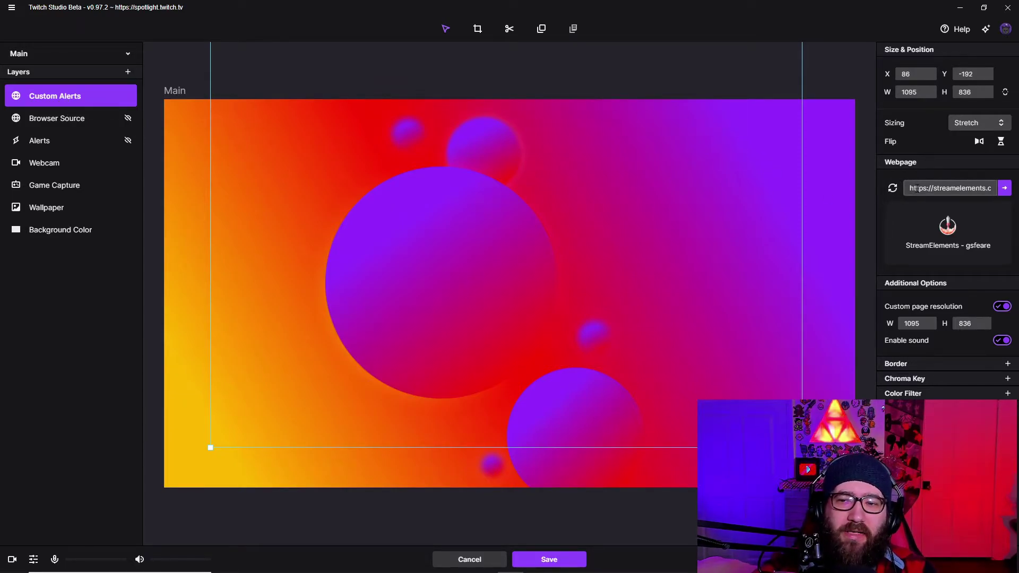
Reload the Custom Alerts webpage layer, resize it to 1001×463 and move it to 160, 107
{"action": "left_click_drag", "start_coordinate": [910, 190], "coordinate": [996, 196]}
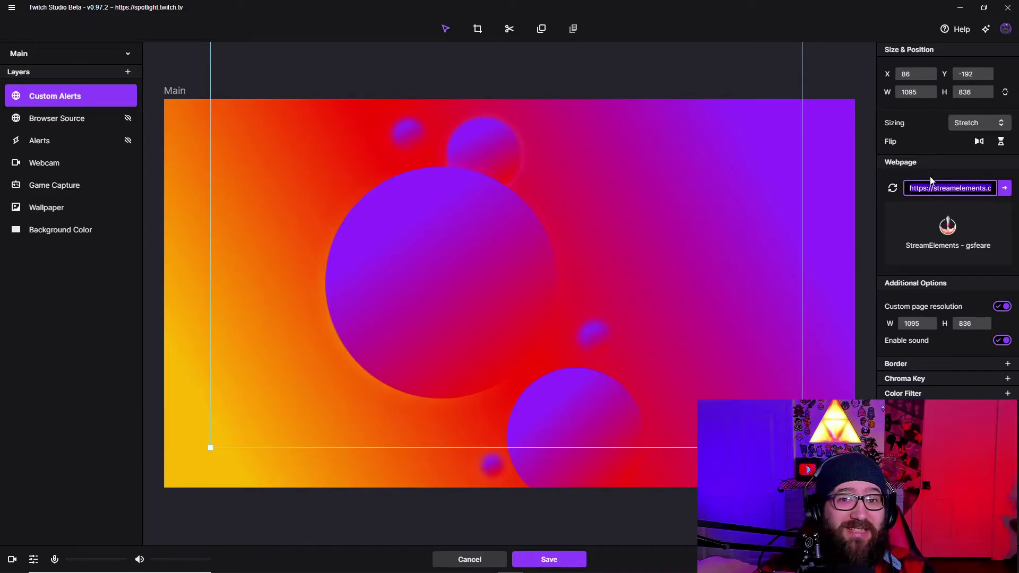
{"action": "left_click", "coordinate": [892, 190]}
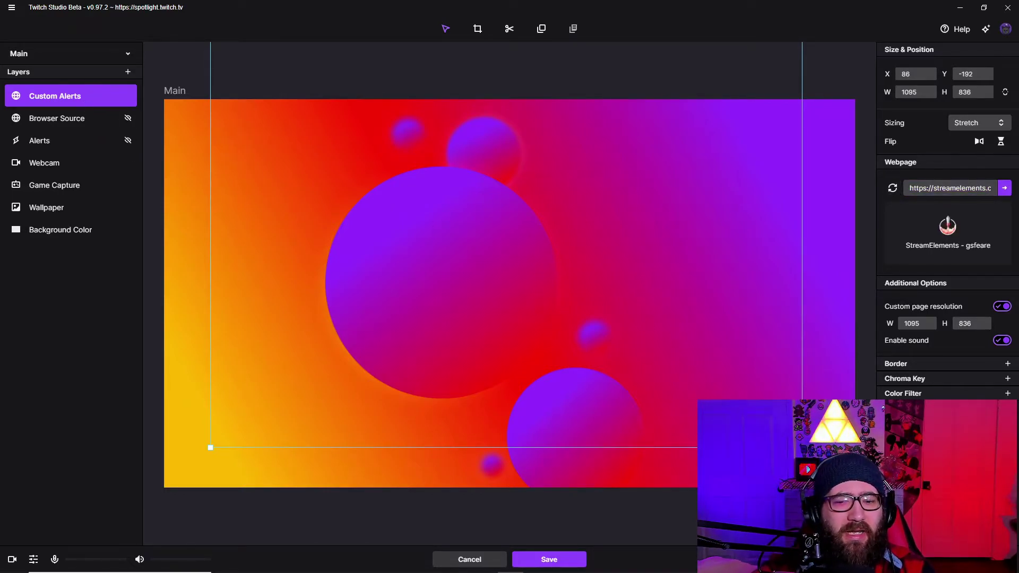
{"action": "left_click_drag", "start_coordinate": [802, 448], "coordinate": [750, 246]}
{"action": "left_click_drag", "start_coordinate": [579, 170], "coordinate": [608, 327]}
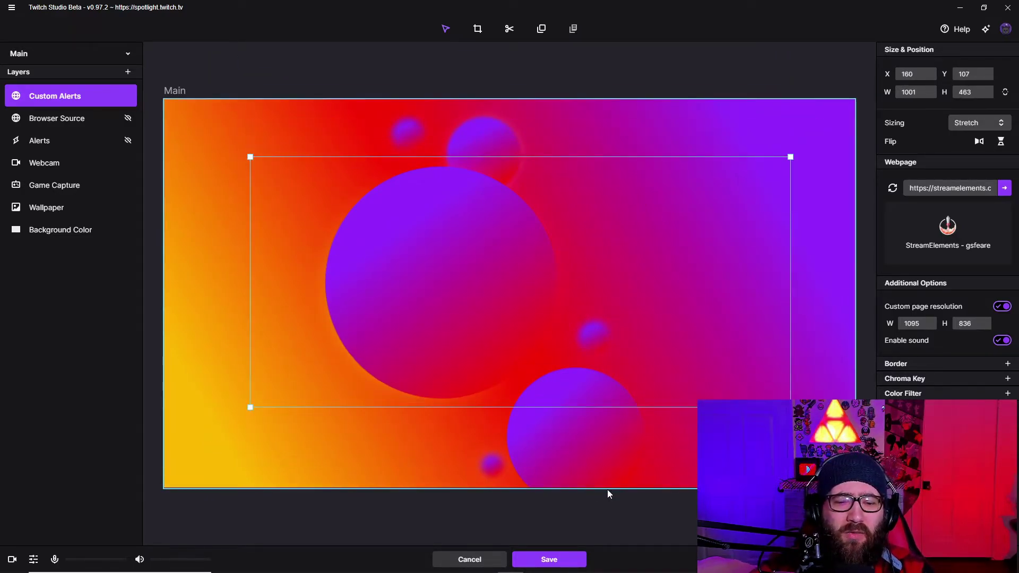
Place the StreamElements browser window beside Twitch Studio and fire a test follower alert
{"action": "mouse_move", "coordinate": [436, 556]}
{"action": "left_click", "coordinate": [302, 563]}
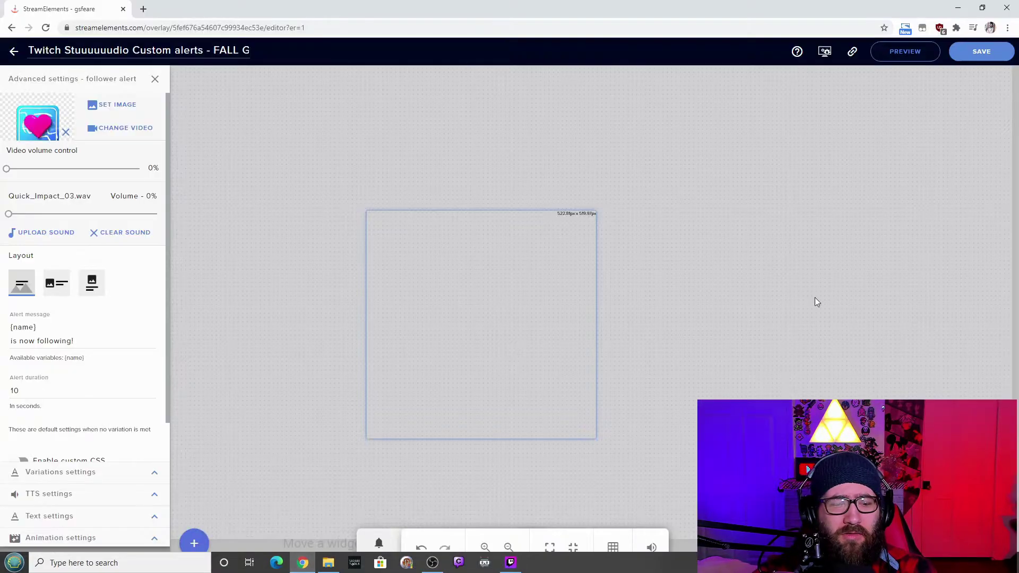
{"action": "left_click", "coordinate": [982, 8]}
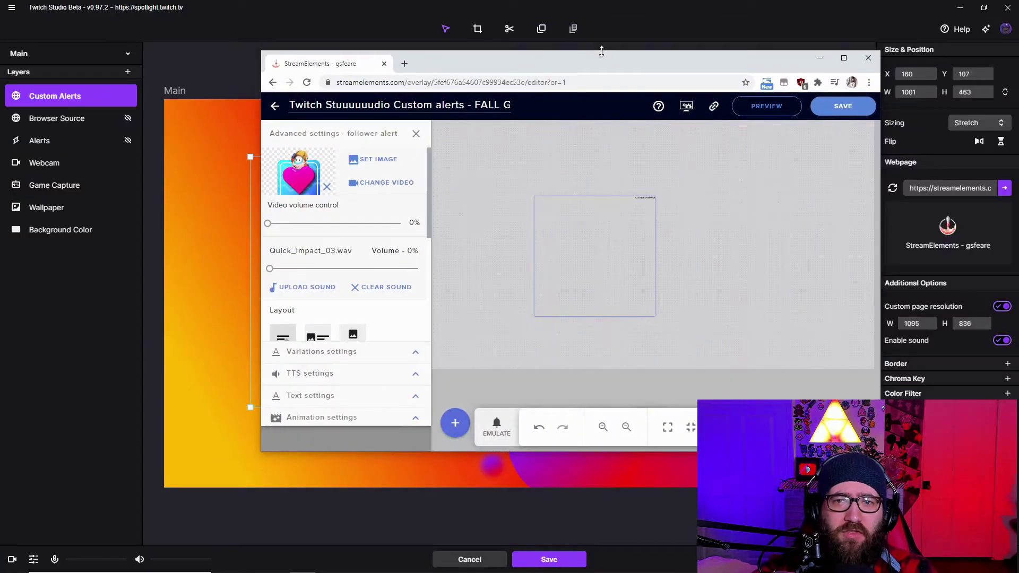
{"action": "left_click_drag", "start_coordinate": [604, 58], "coordinate": [1017, 109]}
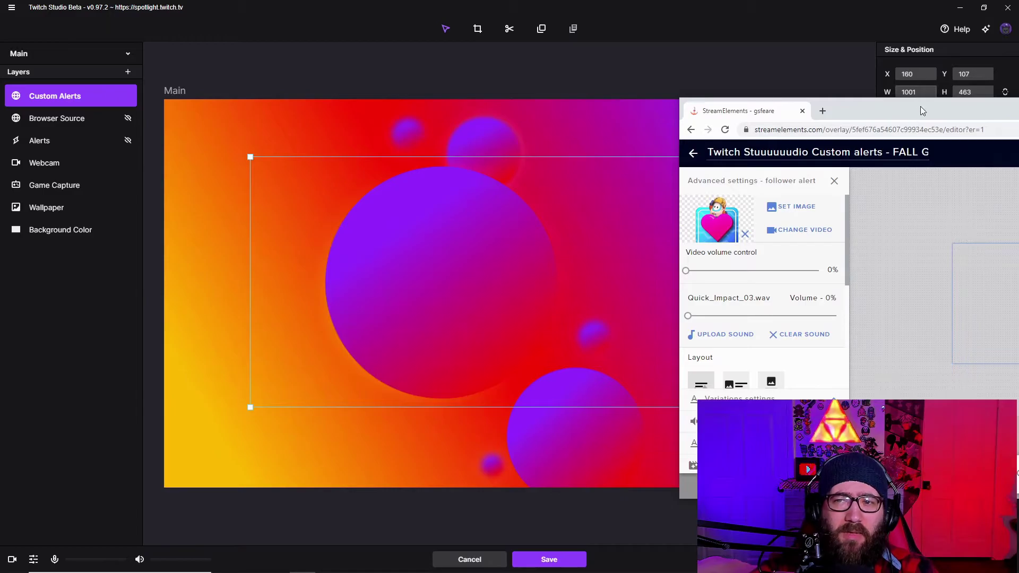
{"action": "left_click_drag", "start_coordinate": [922, 110], "coordinate": [989, 110]}
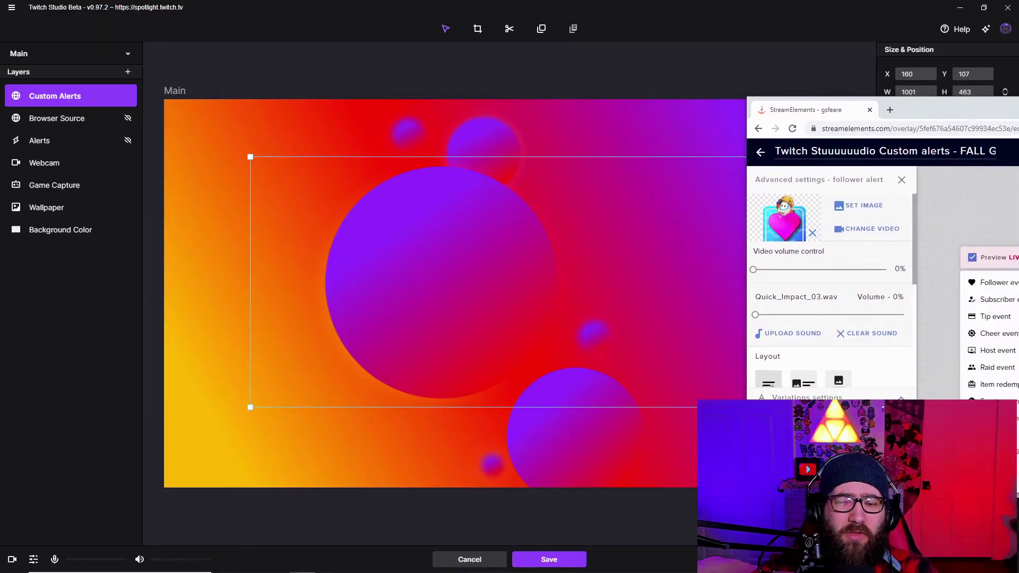
{"action": "left_click", "coordinate": [990, 284]}
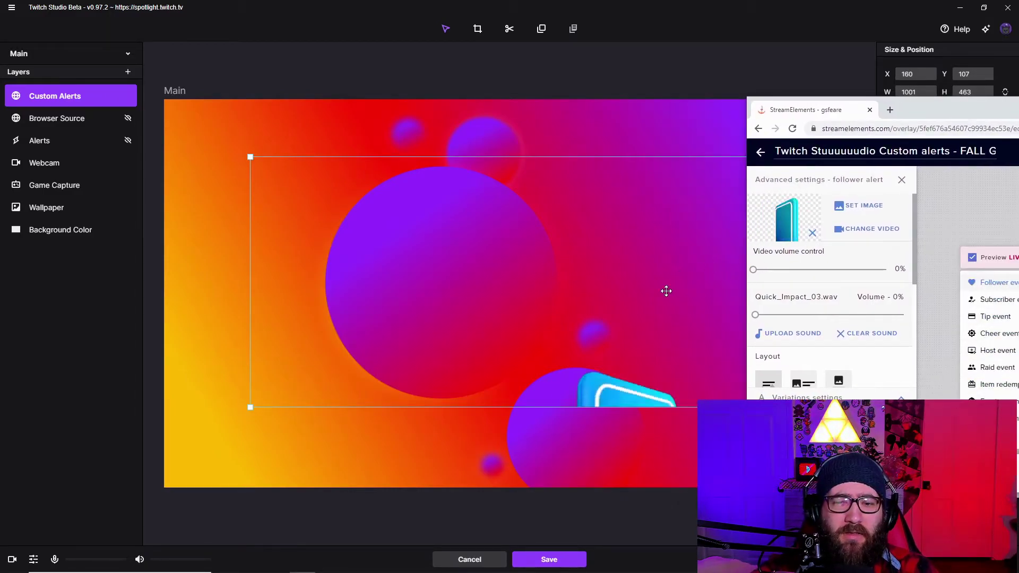
Move and enlarge Custom Alerts to 1103×929 at 92, −268, replaying the follower alert to check the fit
{"action": "left_click_drag", "start_coordinate": [624, 384], "coordinate": [563, 329]}
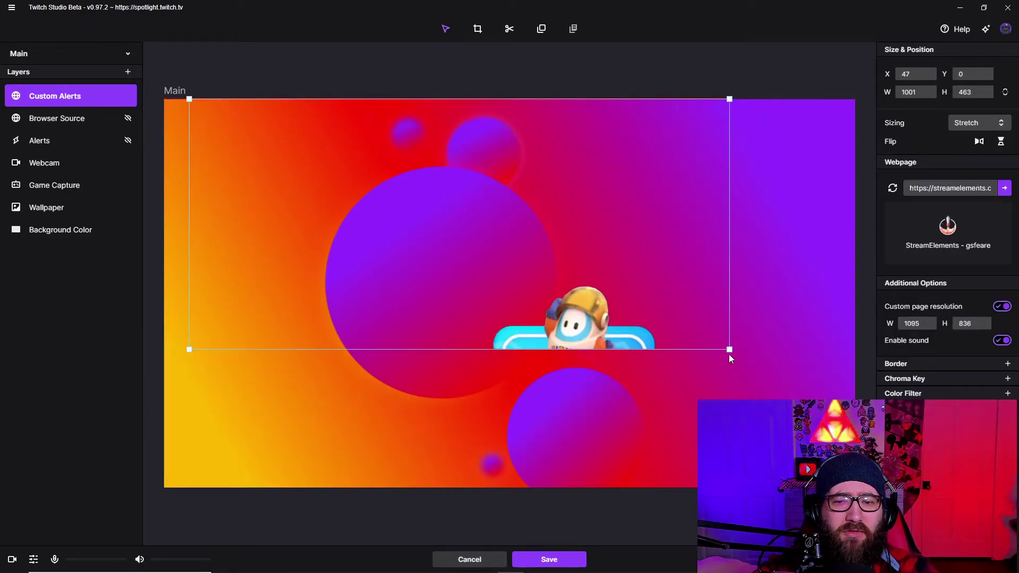
{"action": "left_click_drag", "start_coordinate": [729, 350], "coordinate": [757, 405]}
{"action": "left_click_drag", "start_coordinate": [708, 295], "coordinate": [690, 202]}
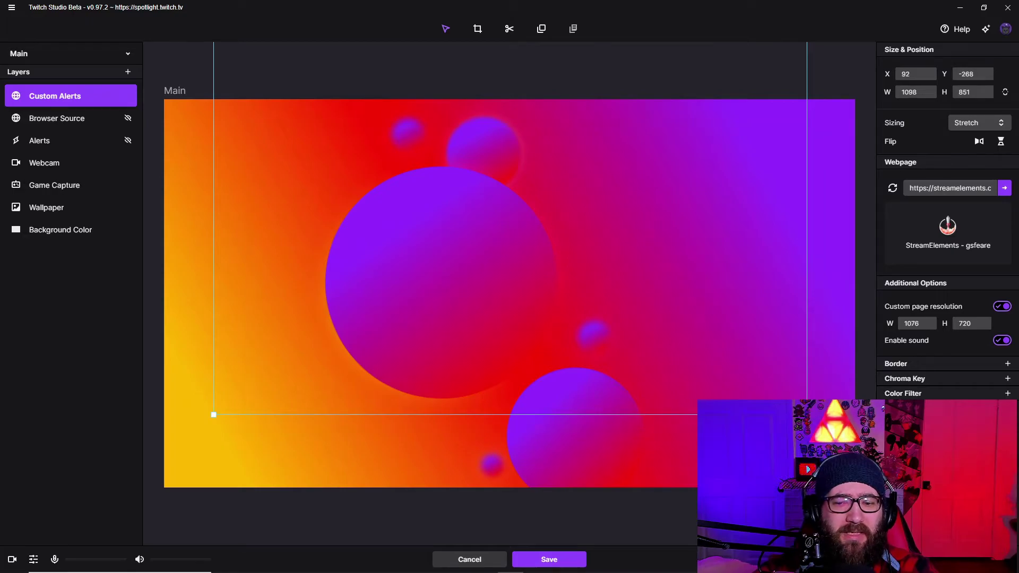
{"action": "key", "text": "alt+Tab"}
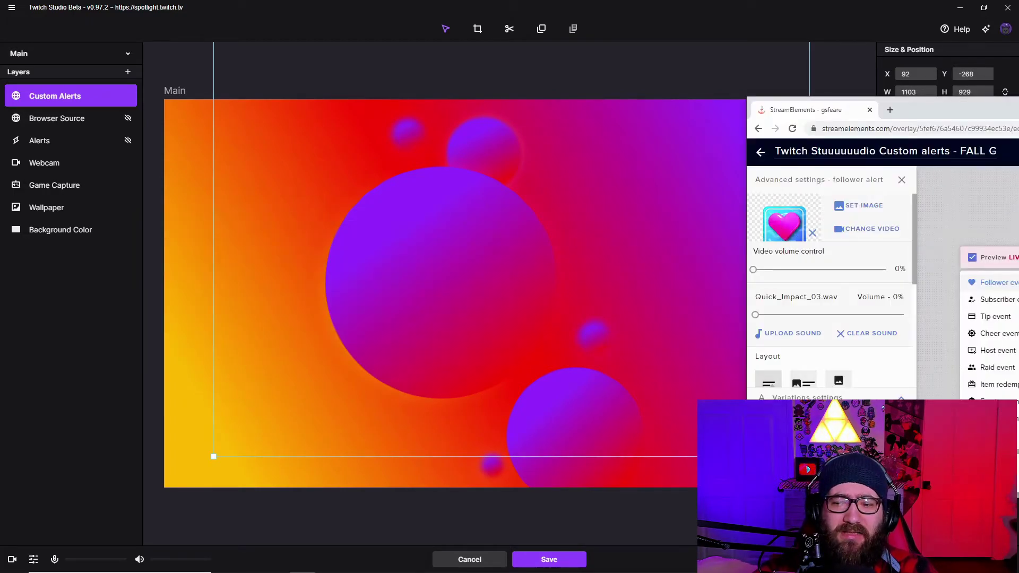
{"action": "left_click", "coordinate": [1005, 289]}
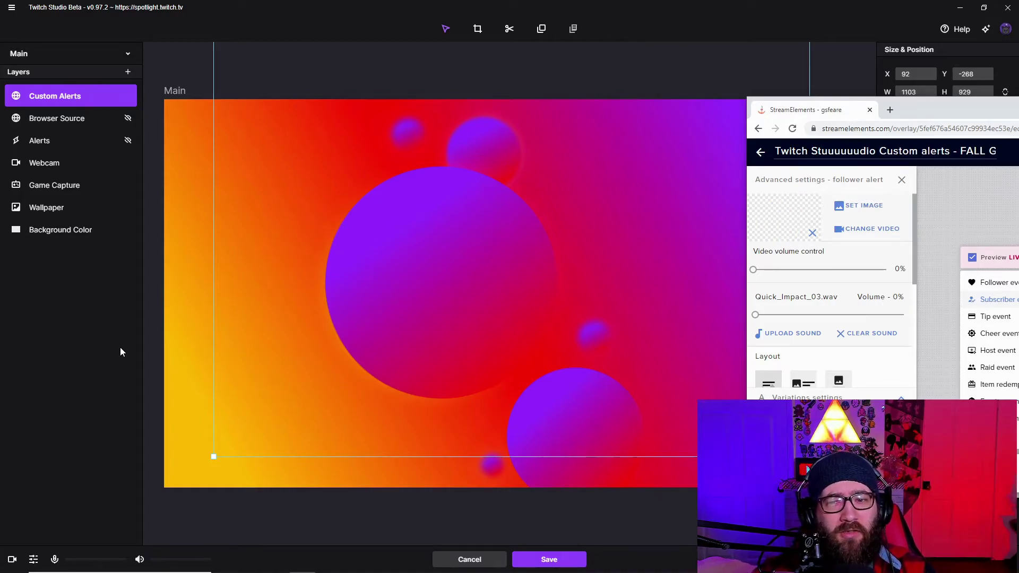
{"action": "left_click", "coordinate": [1007, 283]}
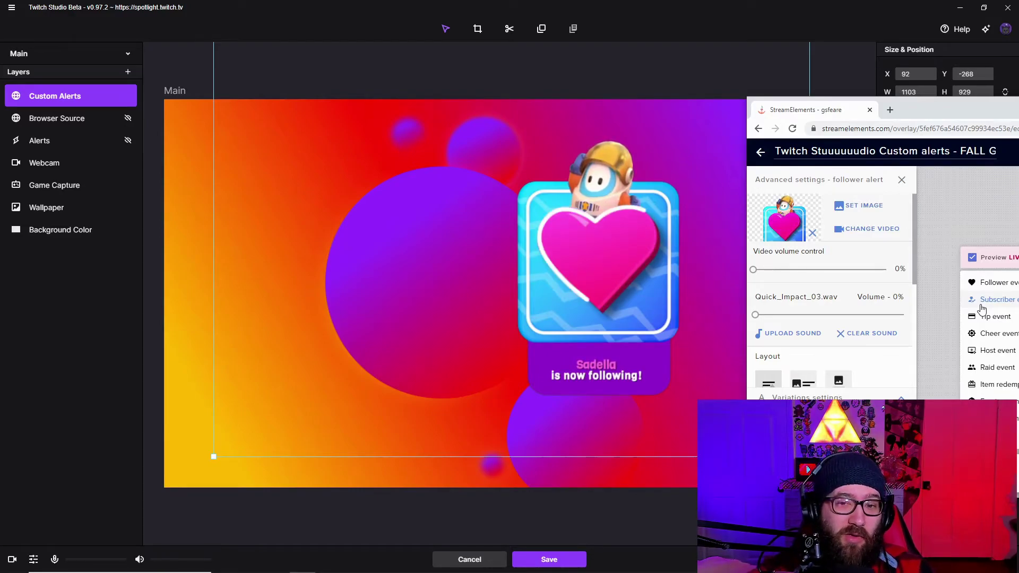
Dismiss the StreamElements browser window and scroll down the page now on screen
{"action": "left_click", "coordinate": [151, 337]}
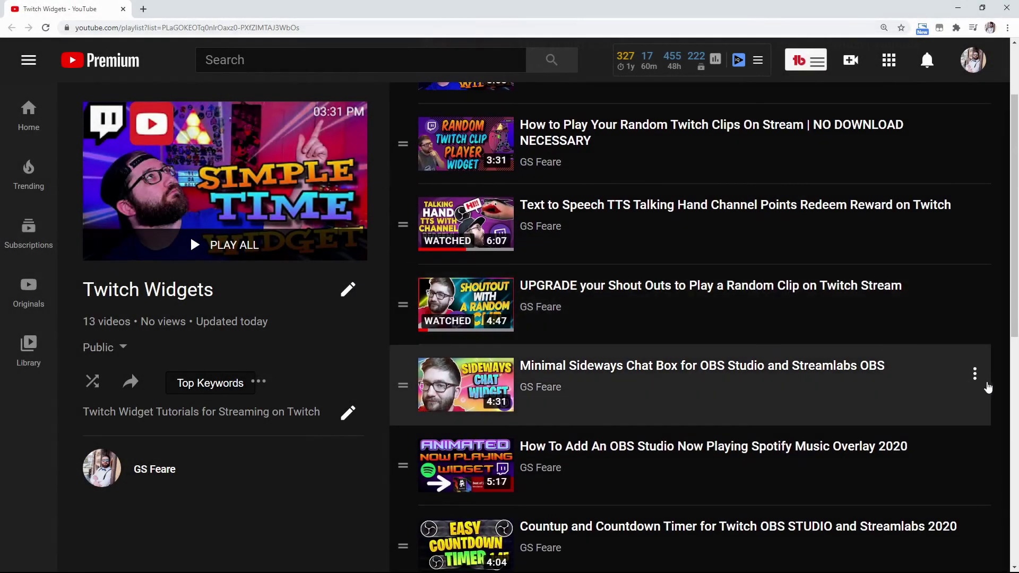
{"action": "scroll", "coordinate": [982, 398], "scroll_direction": "down", "scroll_amount": 3}
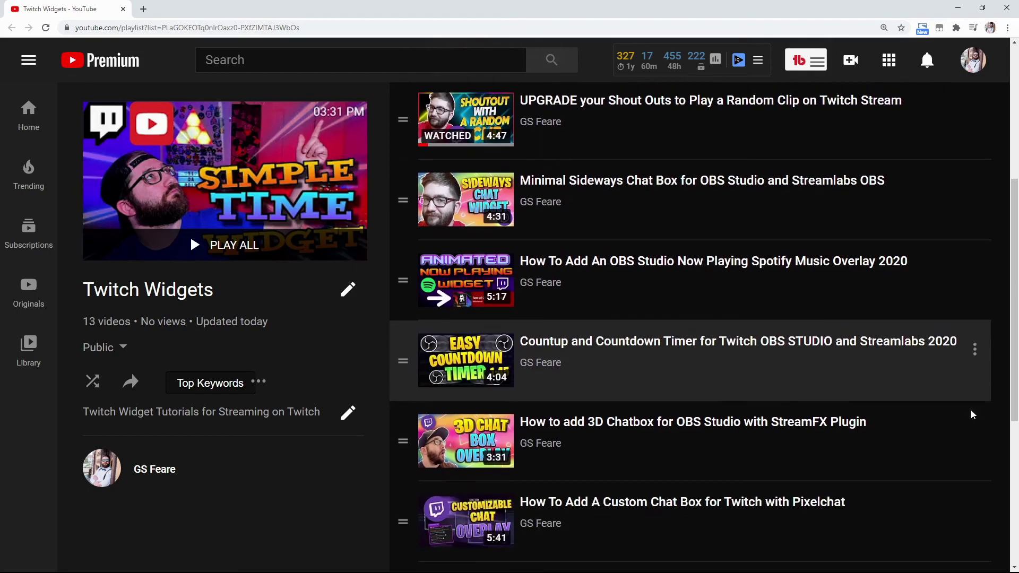